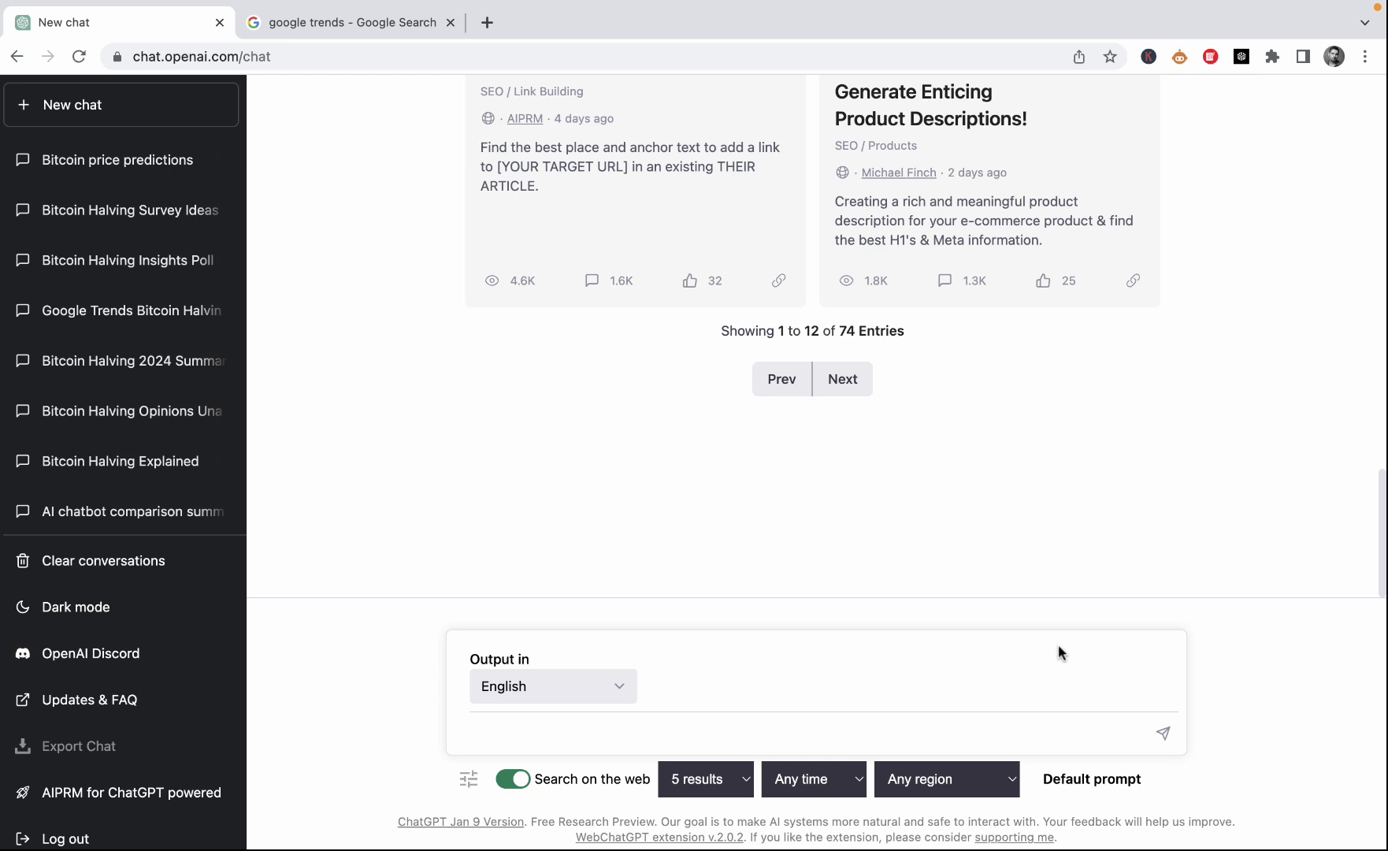
# Paste the prompt 'list Top-5 price predictions for Bitcoin after 2024 halving event with references' into the message box.
pyautogui.write('list Top-5 price predictions for Bitcoin after 2024 halving event with references')
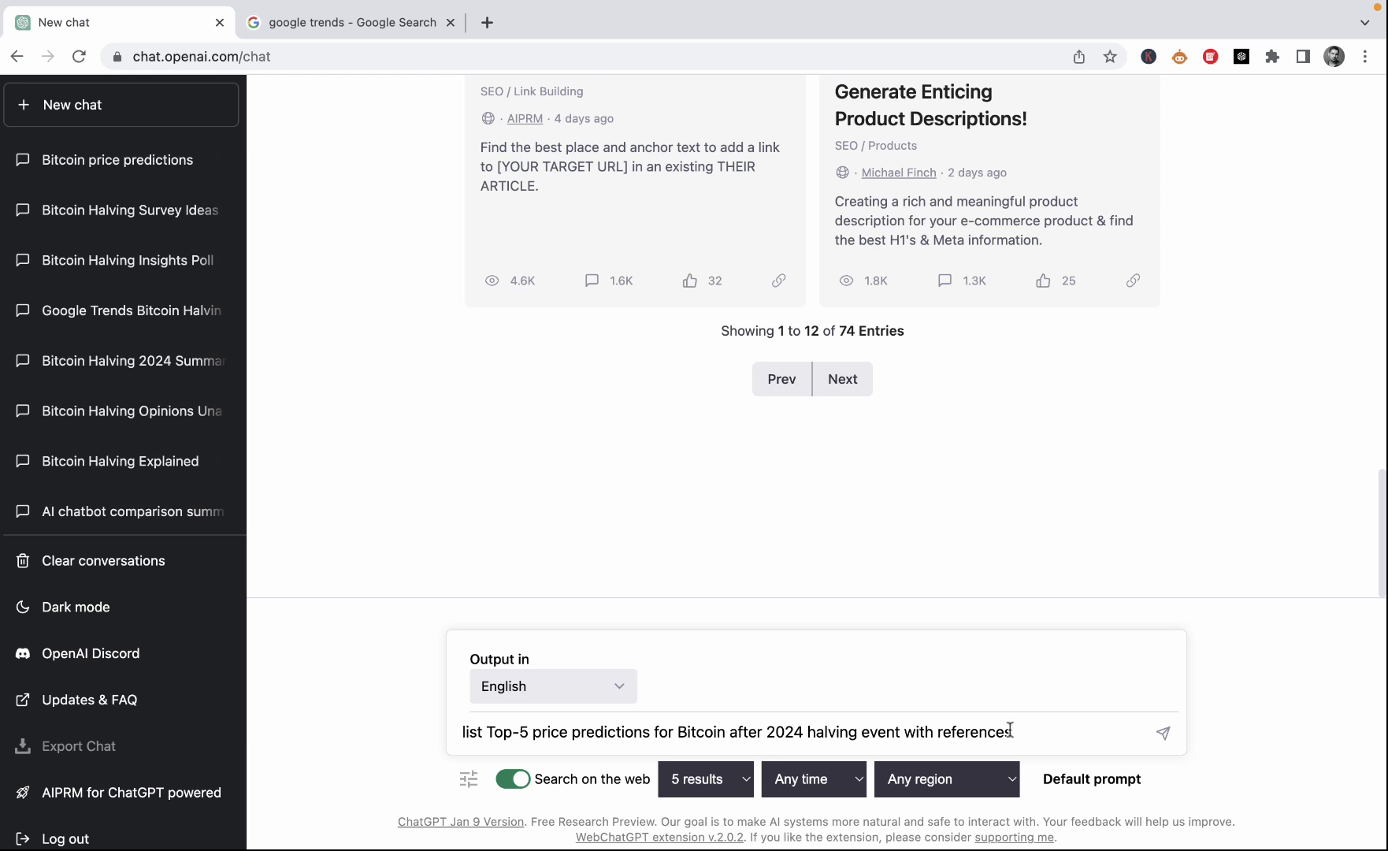
# Send the Top-5 Bitcoin price predictions request and scroll up through the five referenced answers.
pyautogui.click(1163, 732)
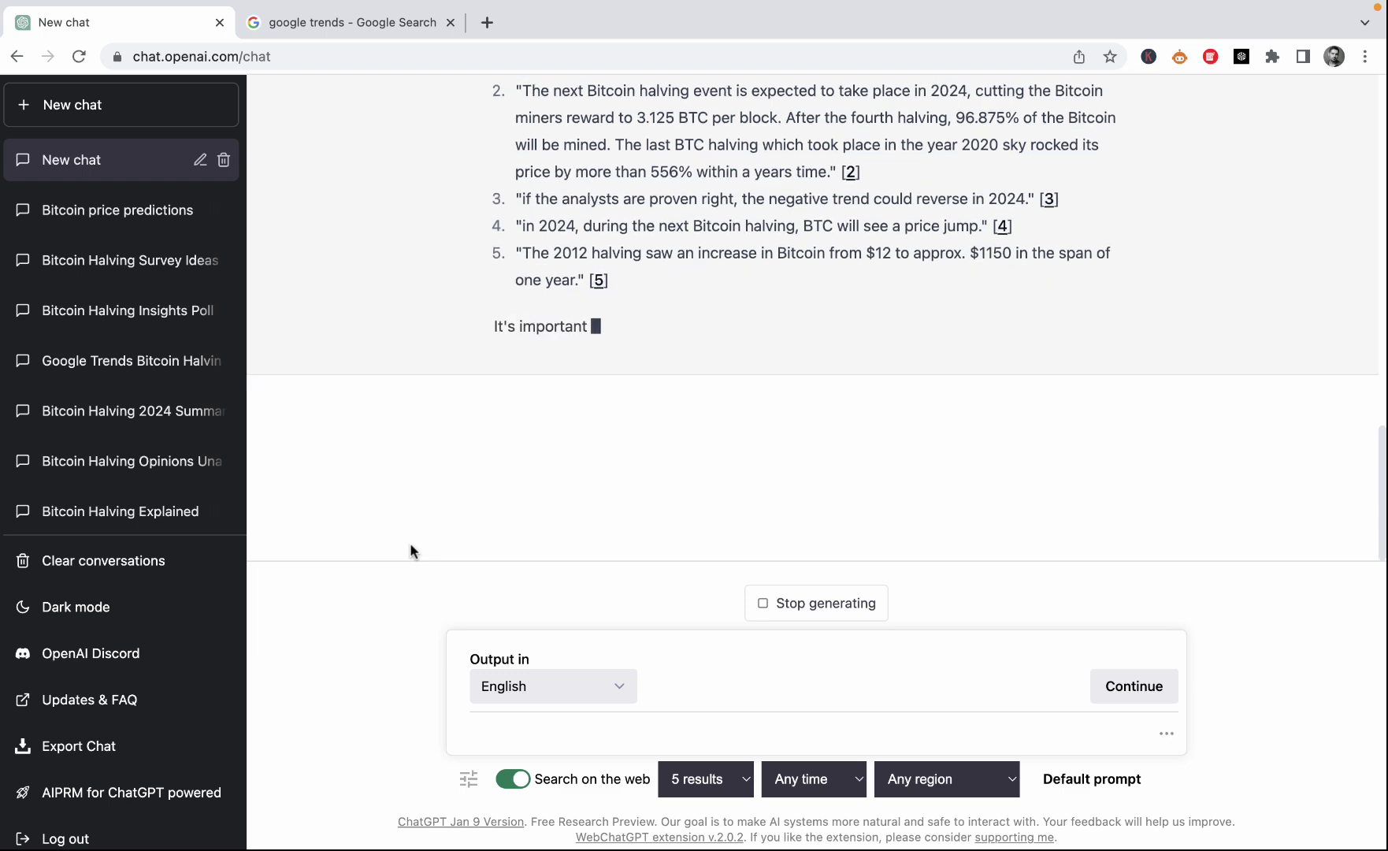
pyautogui.scroll(5, 523, 502)
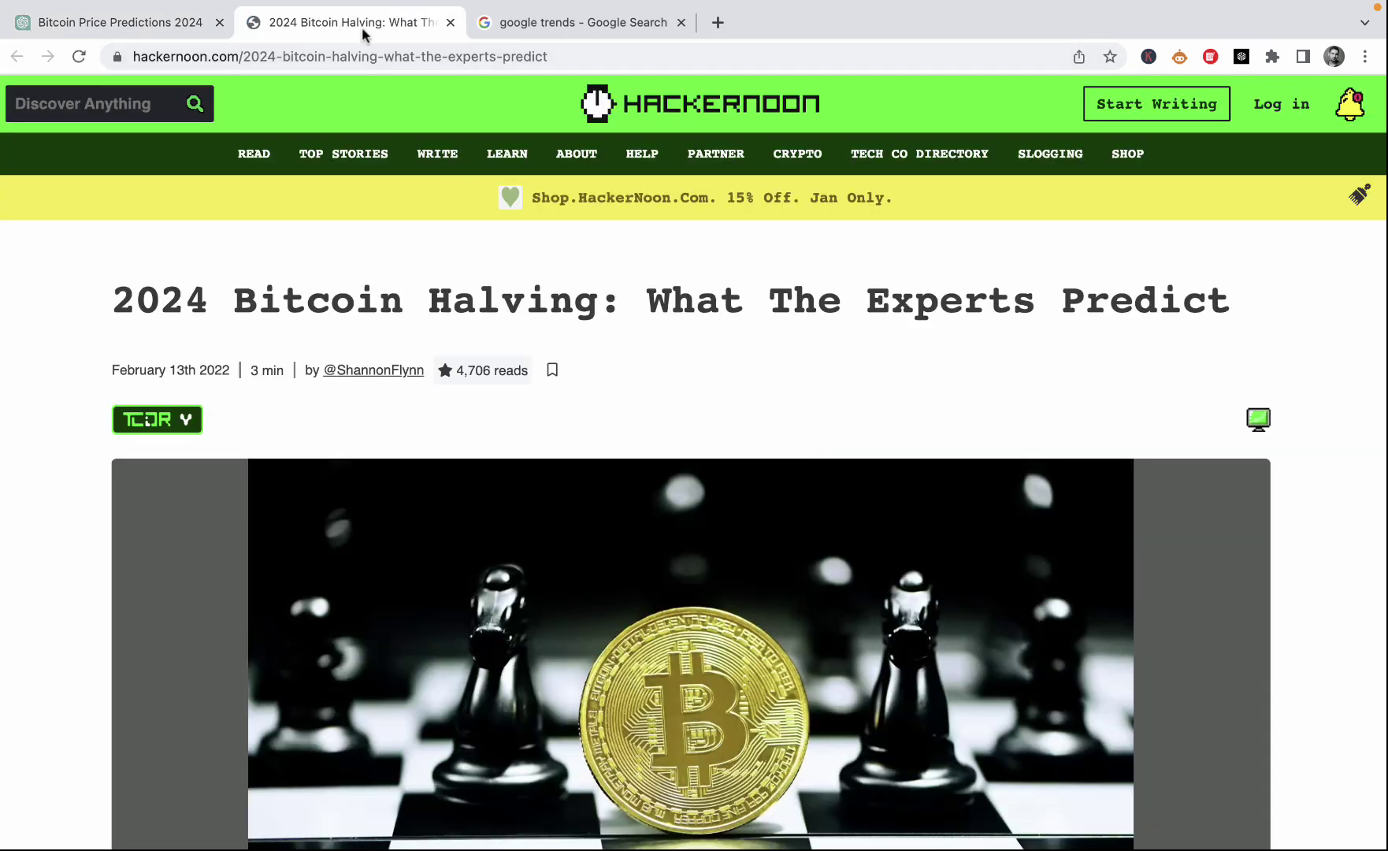
# Close the HackerNoon article, skim the CoinPedia Bitcoin price prediction article, and return to ChatGPT.
pyautogui.click(450, 23)
pyautogui.scroll(-2, 746, 356)
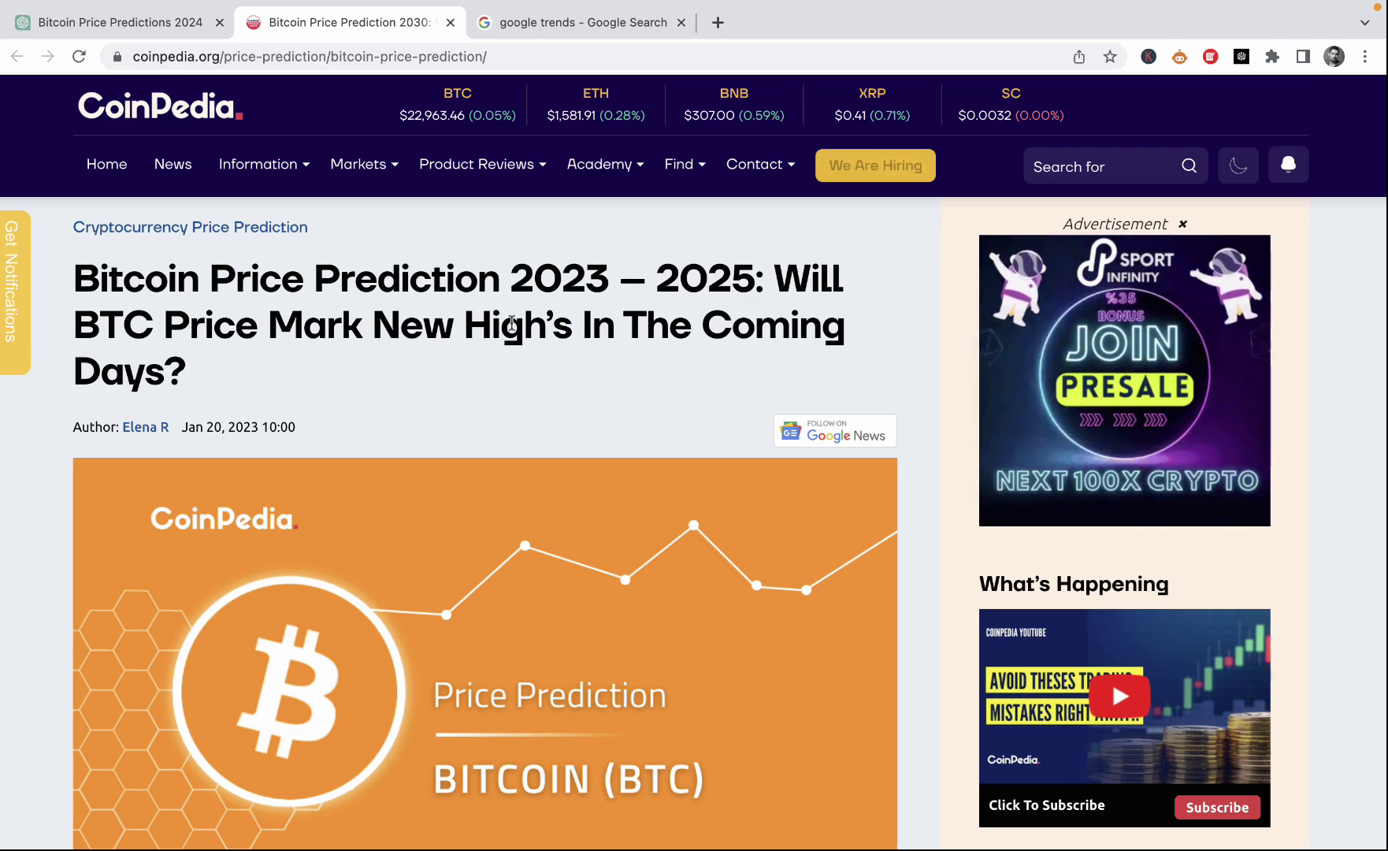
pyautogui.scroll(-10, 511, 329)
pyautogui.scroll(-10, 511, 329)
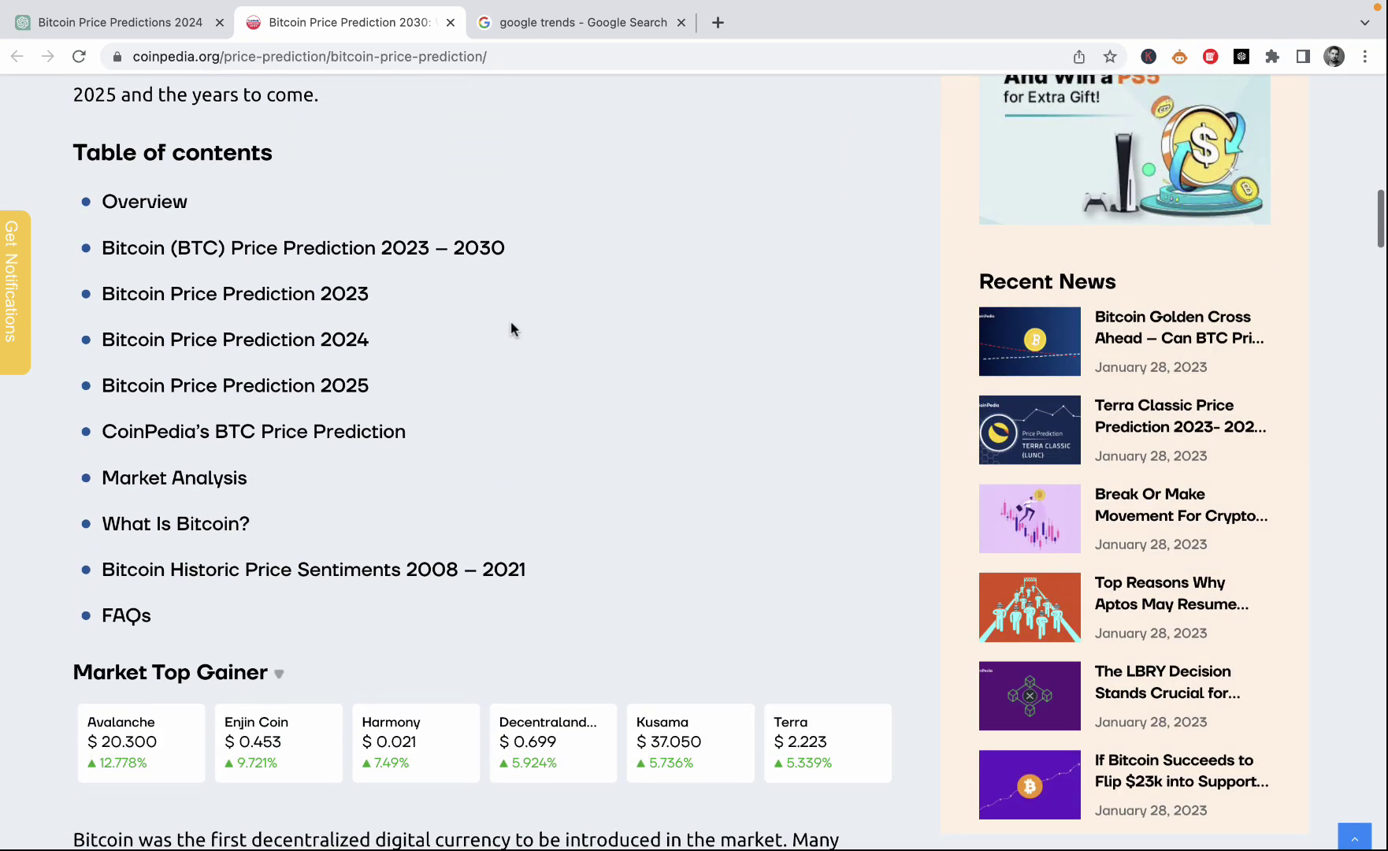
pyautogui.scroll(-10, 510, 328)
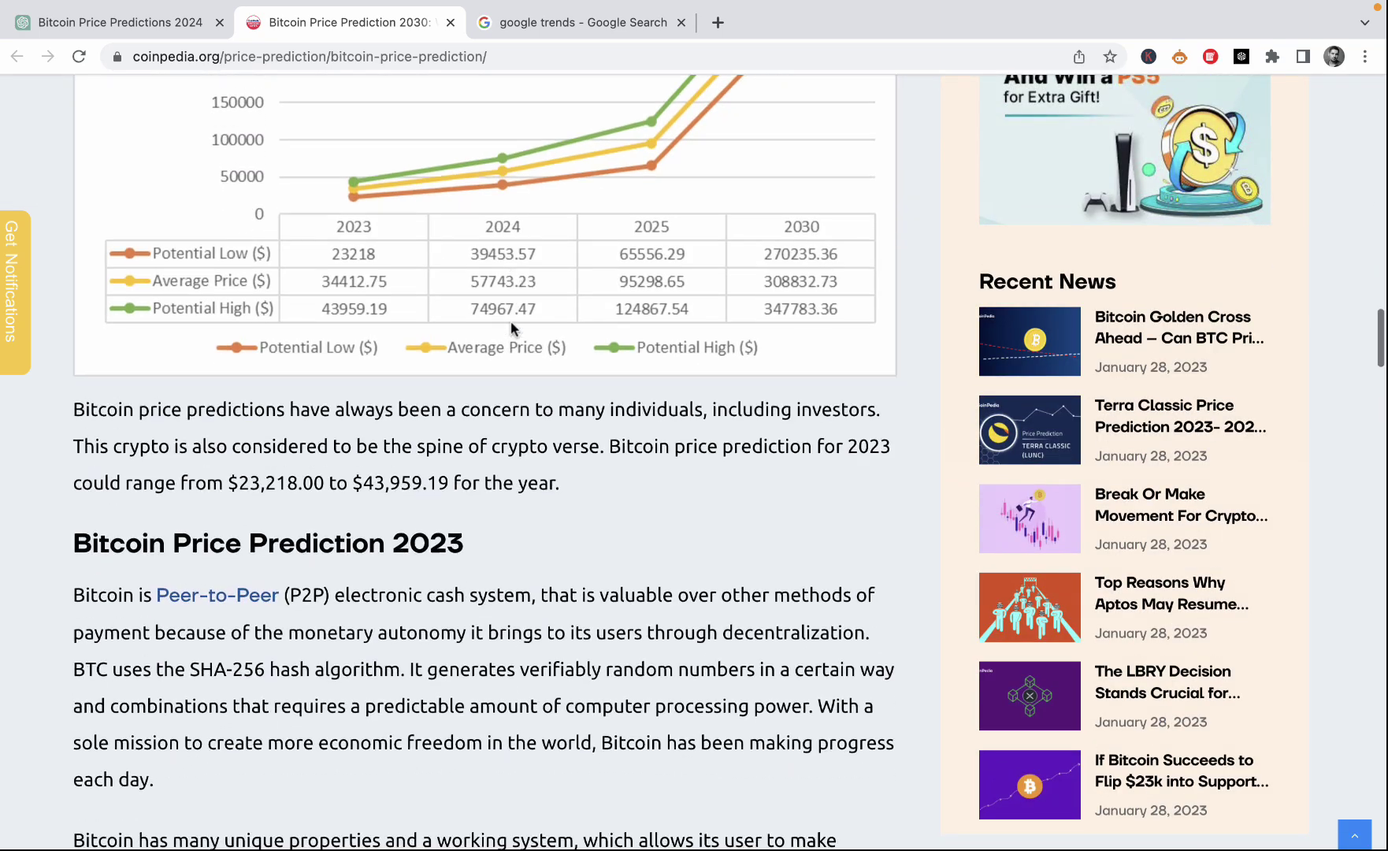
pyautogui.scroll(20, 511, 329)
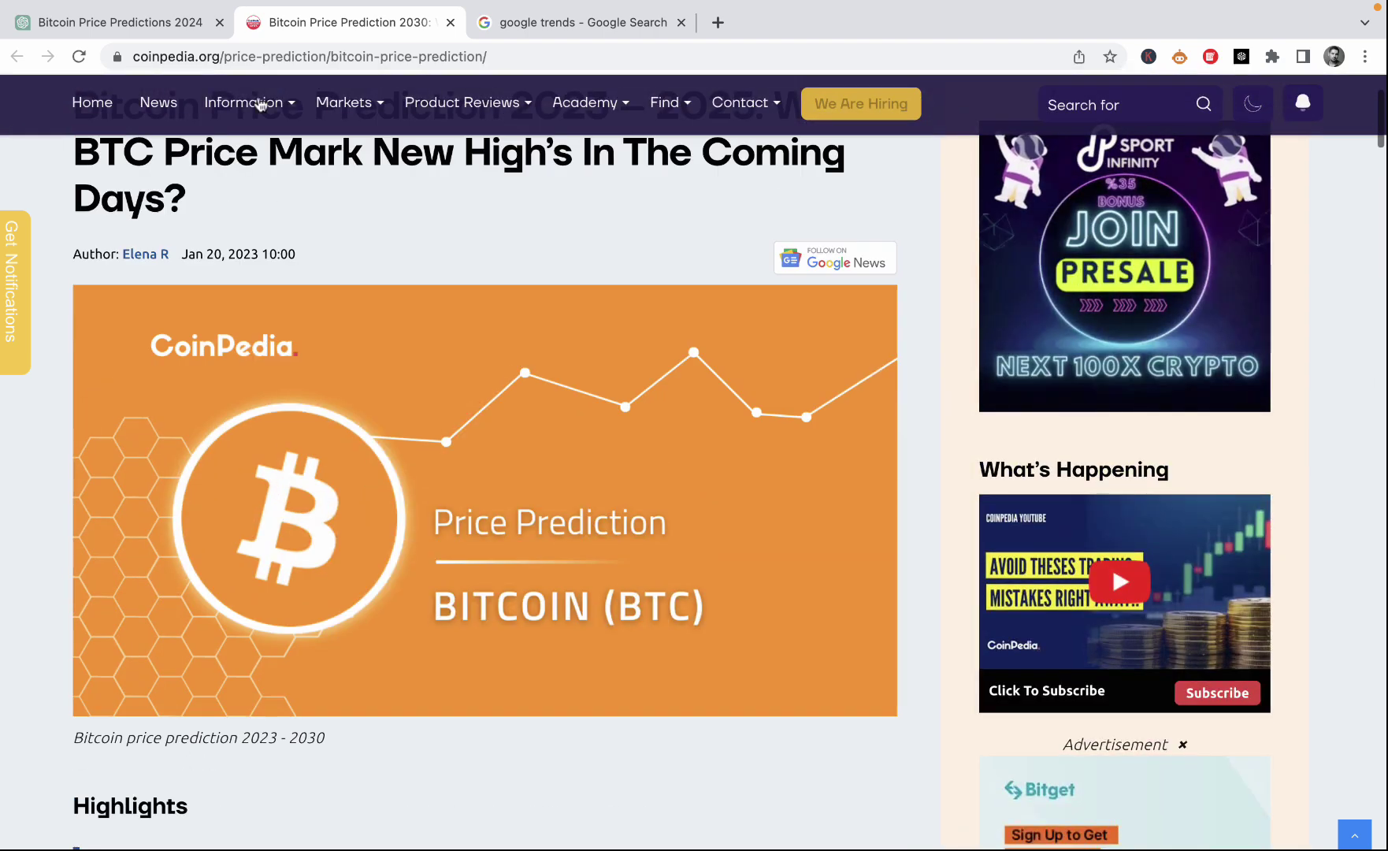
pyautogui.click(170, 25)
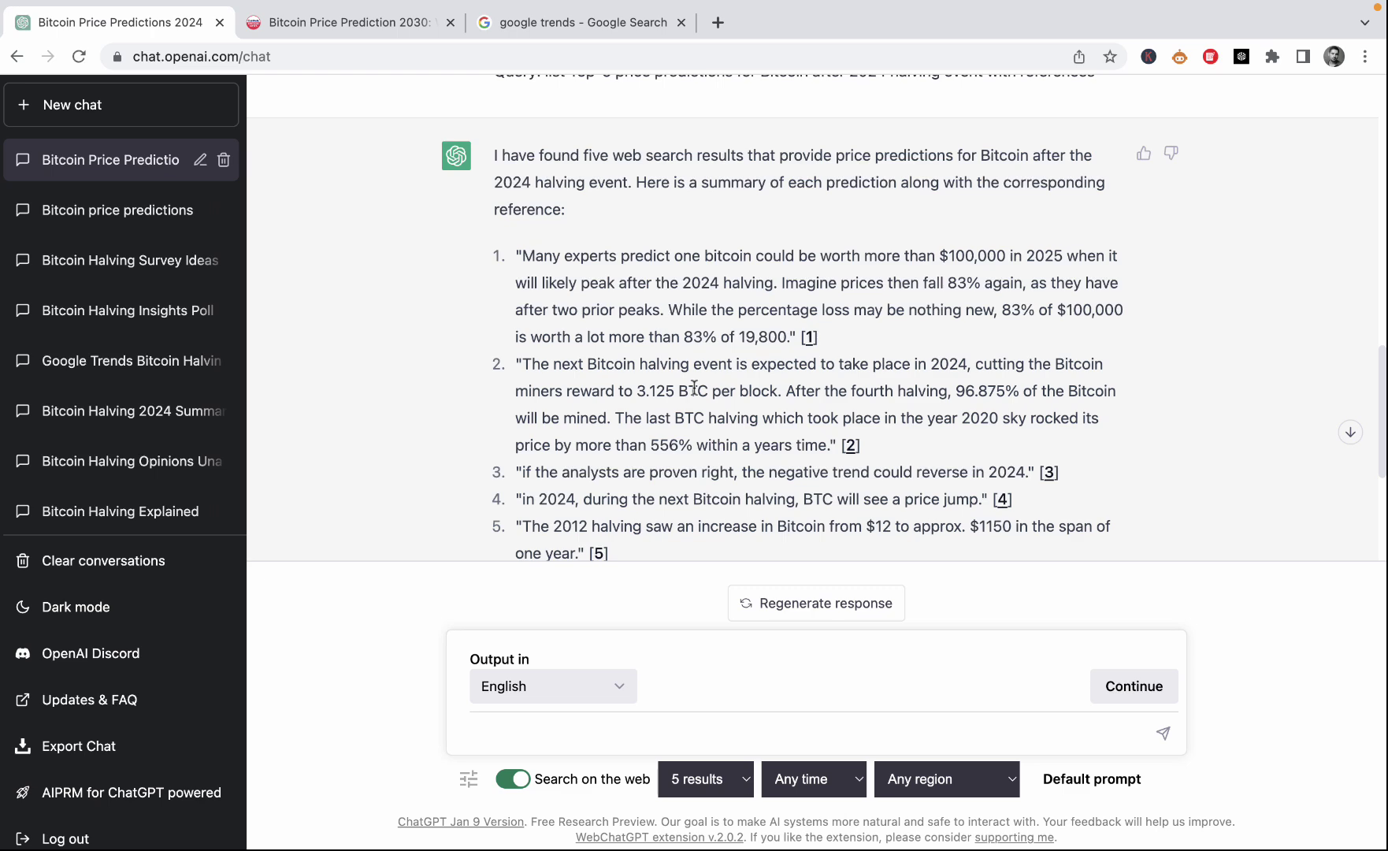
# Review the five cited predictions and place the cursor in the message box for a new prompt.
pyautogui.scroll(-2, 693, 394)
pyautogui.scroll(2, 764, 391)
pyautogui.scroll(-2, 764, 392)
pyautogui.scroll(1, 763, 392)
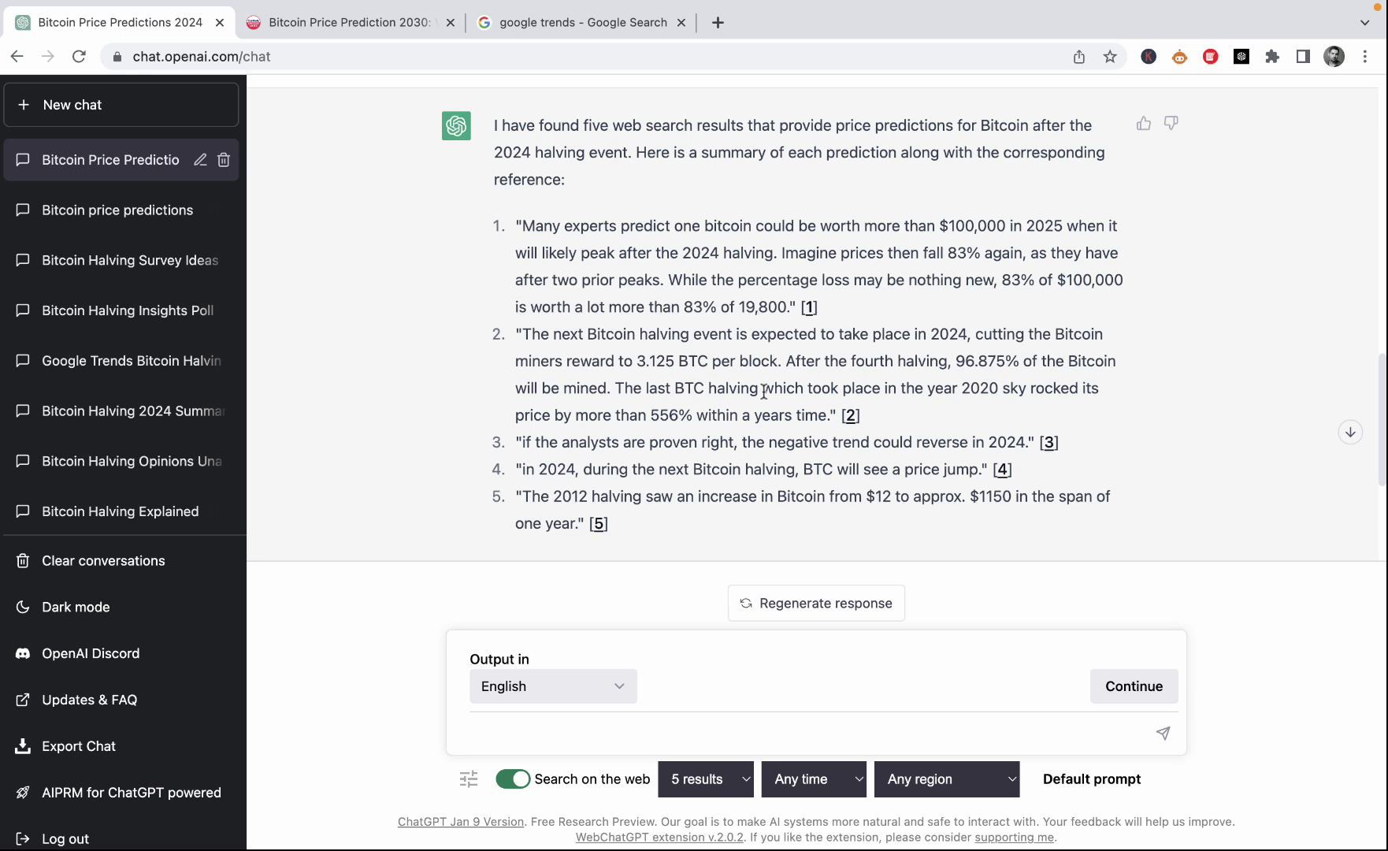
pyautogui.click(524, 731)
# Paste and send the request for 5 Bitcoin Halving survey ideas that would help many people.
pyautogui.write('list 5 ideas for a survey on a topic of Bitcoin Halving that would help many people')
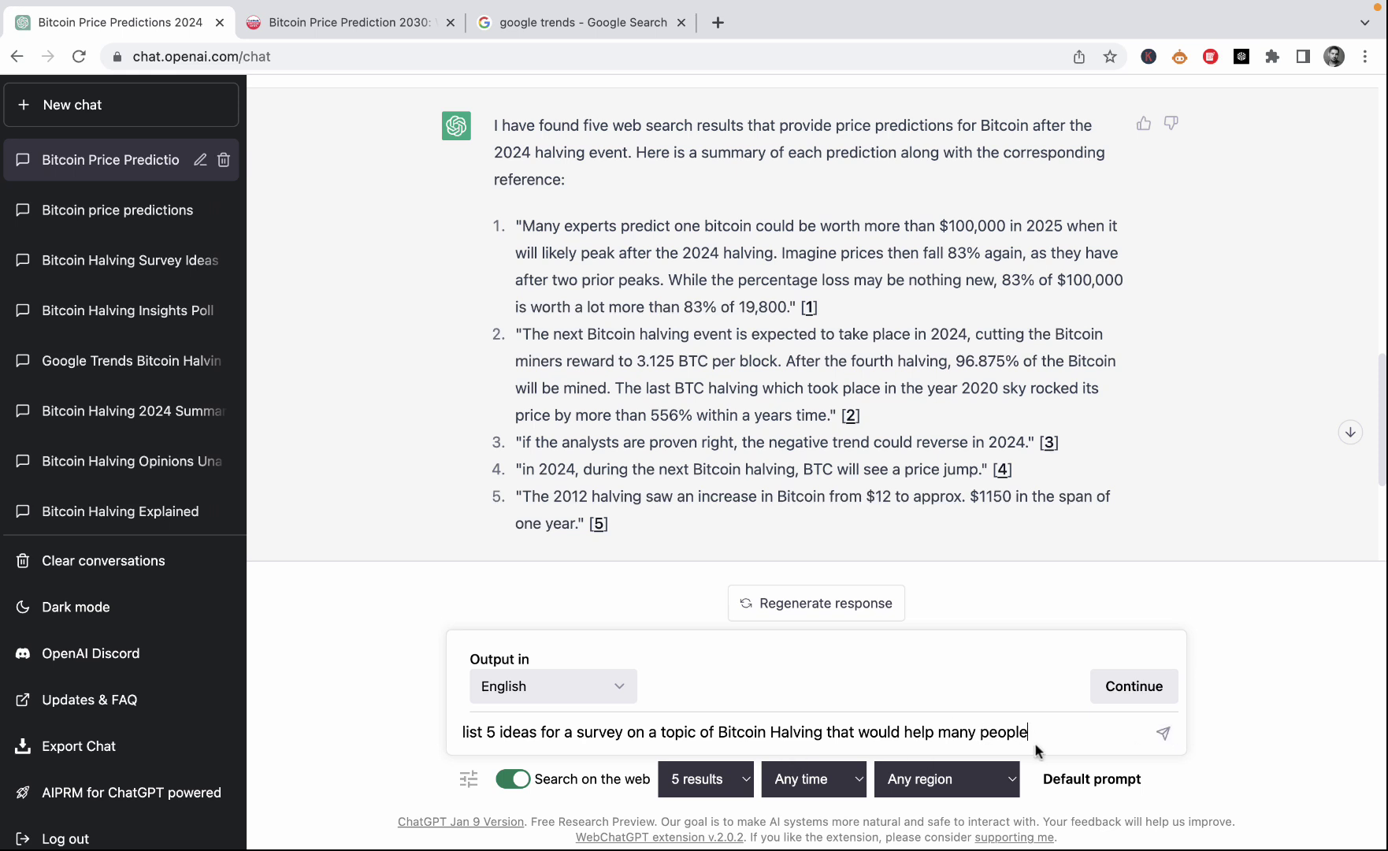
pyautogui.click(1163, 735)
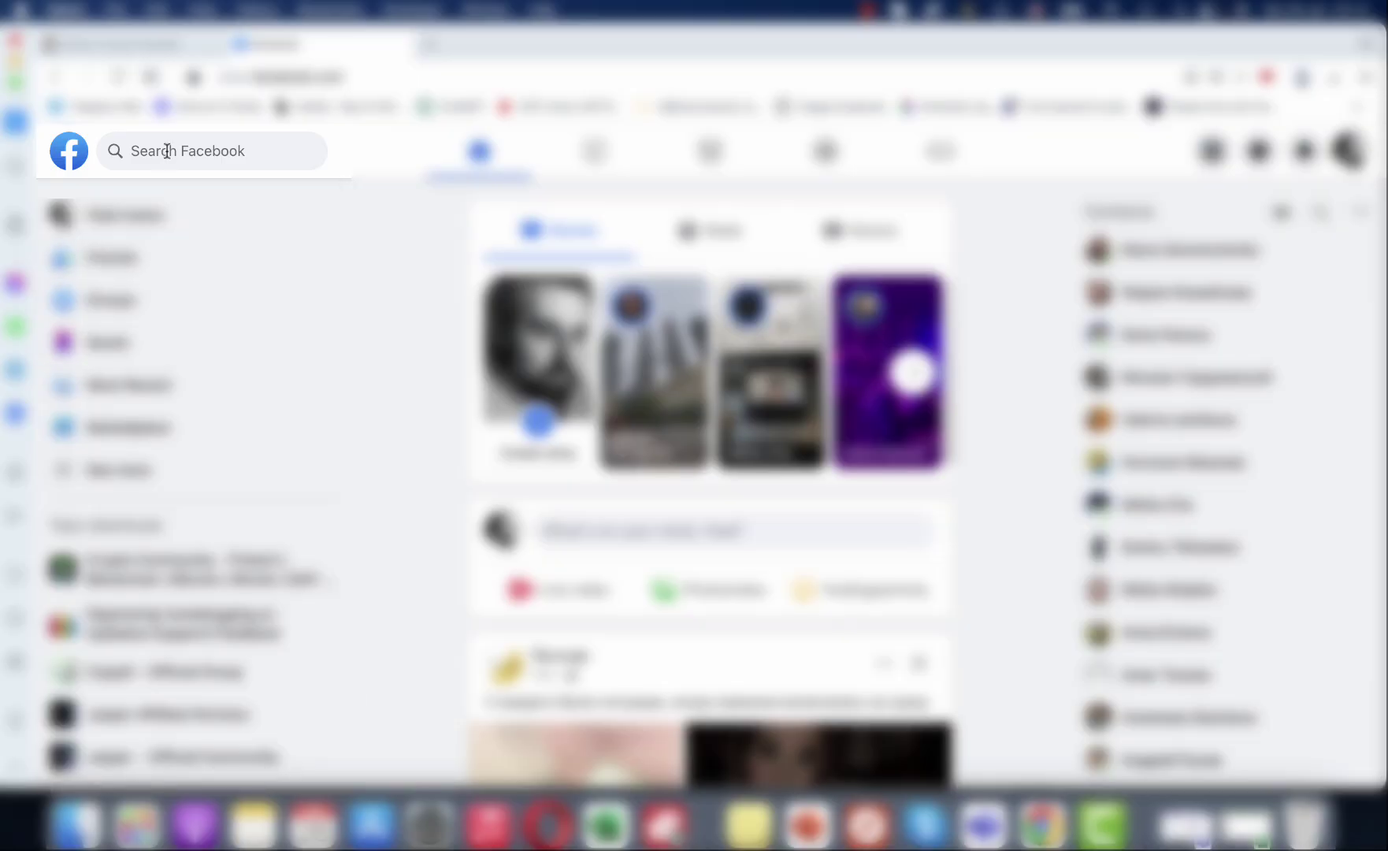
# Search Facebook for 'crypto' and browse the resulting groups such as Crypto for Beginners.
pyautogui.click(167, 151)
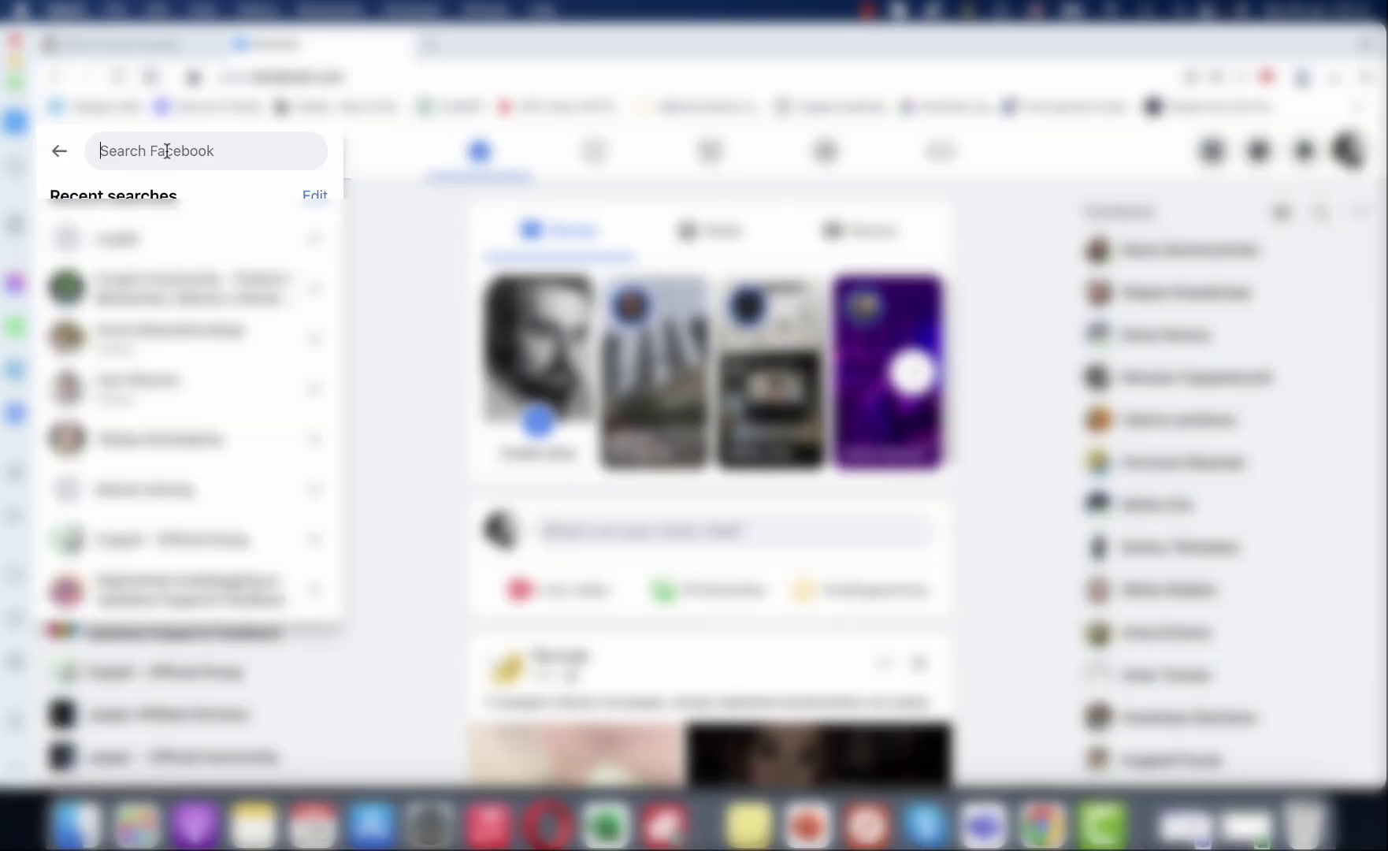
pyautogui.write('crypto')
pyautogui.press('Return')
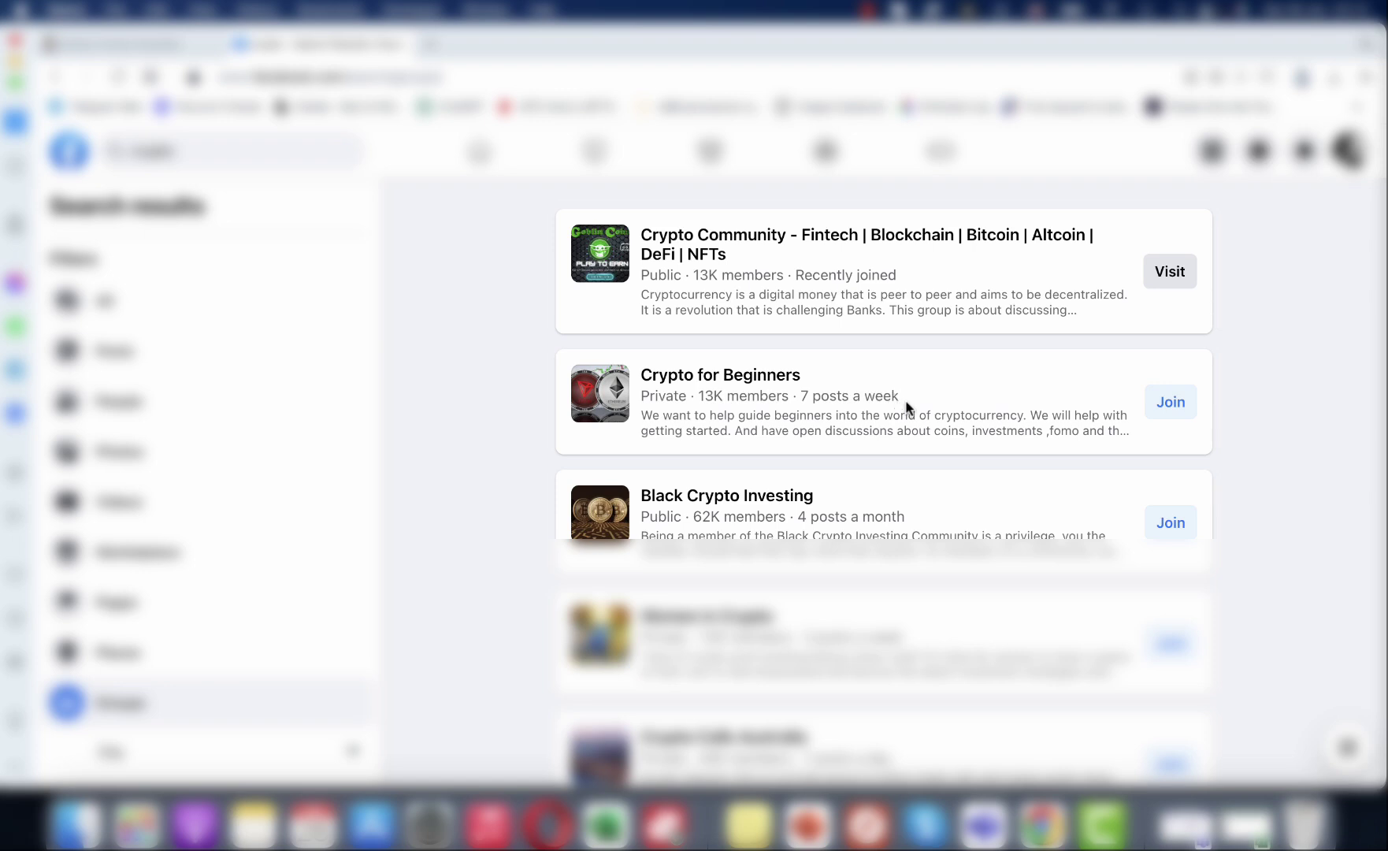
pyautogui.scroll(-1, 907, 408)
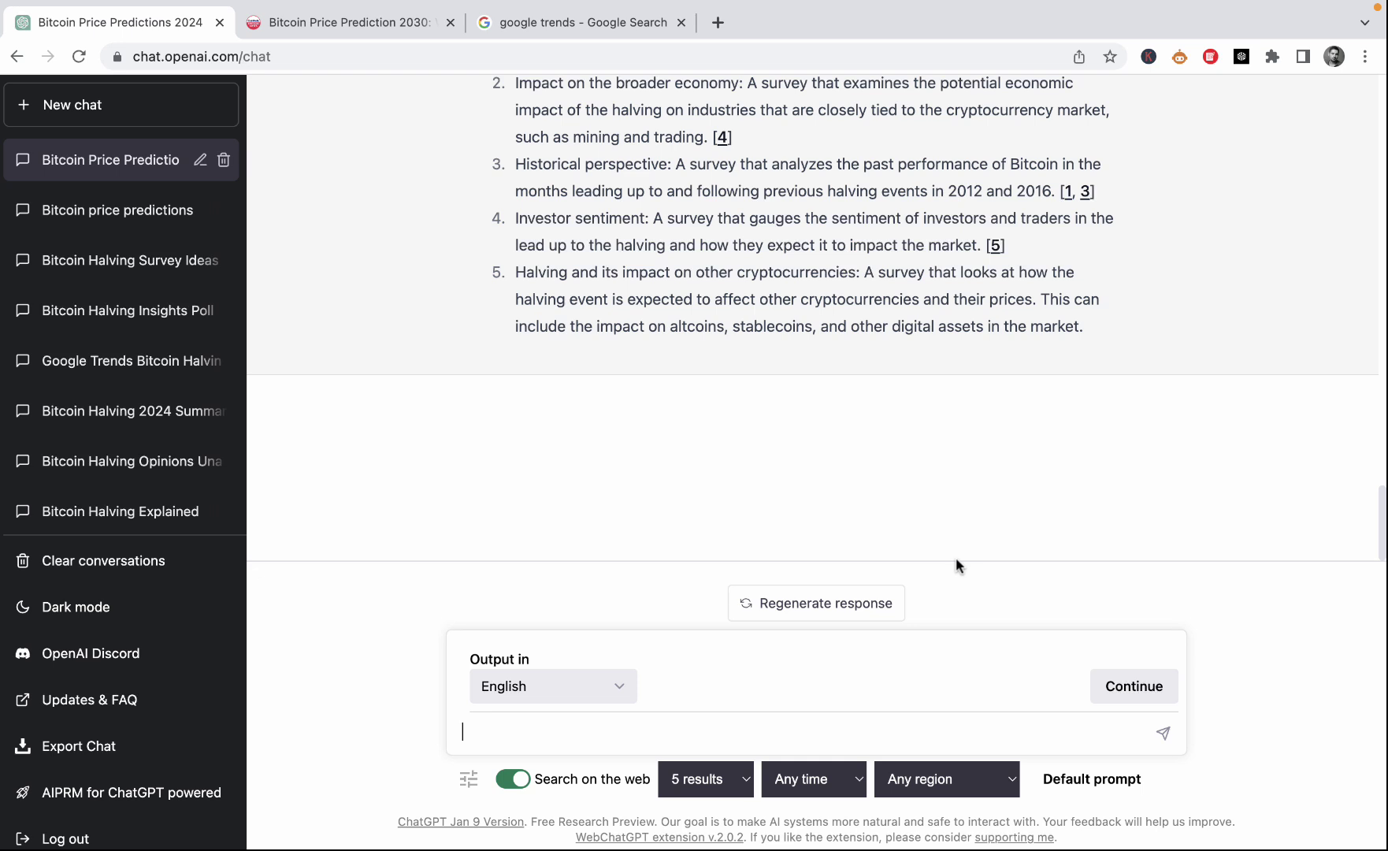
# Paste the Google Trends research-ideas prompt, select 'Bitcoin Halving' in it, and submit it.
pyautogui.write('generate 5 research ideas about Bitcoin Halving using GOOGLE TRENDS')
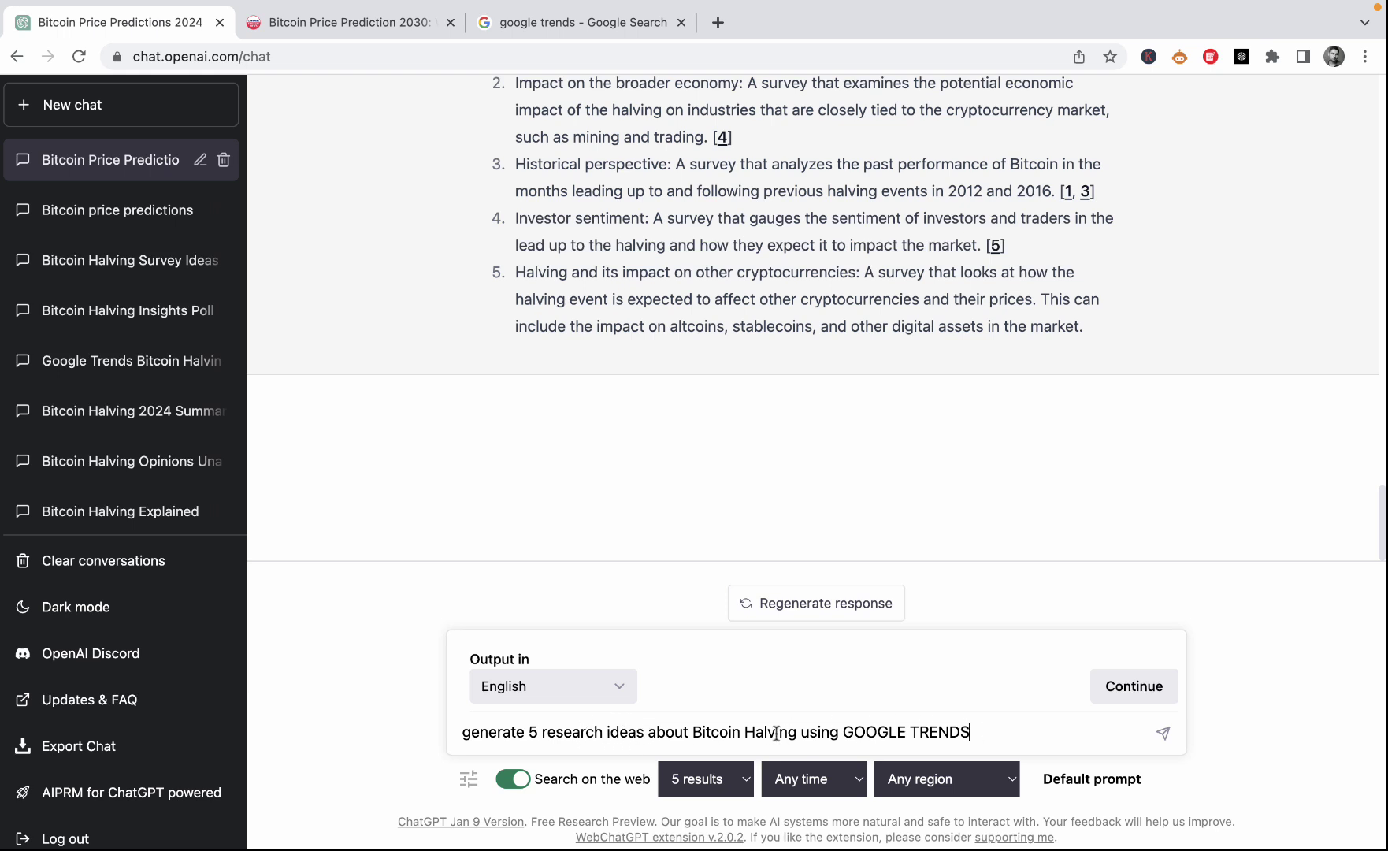
pyautogui.moveTo(796, 732); pyautogui.dragTo(691, 737)
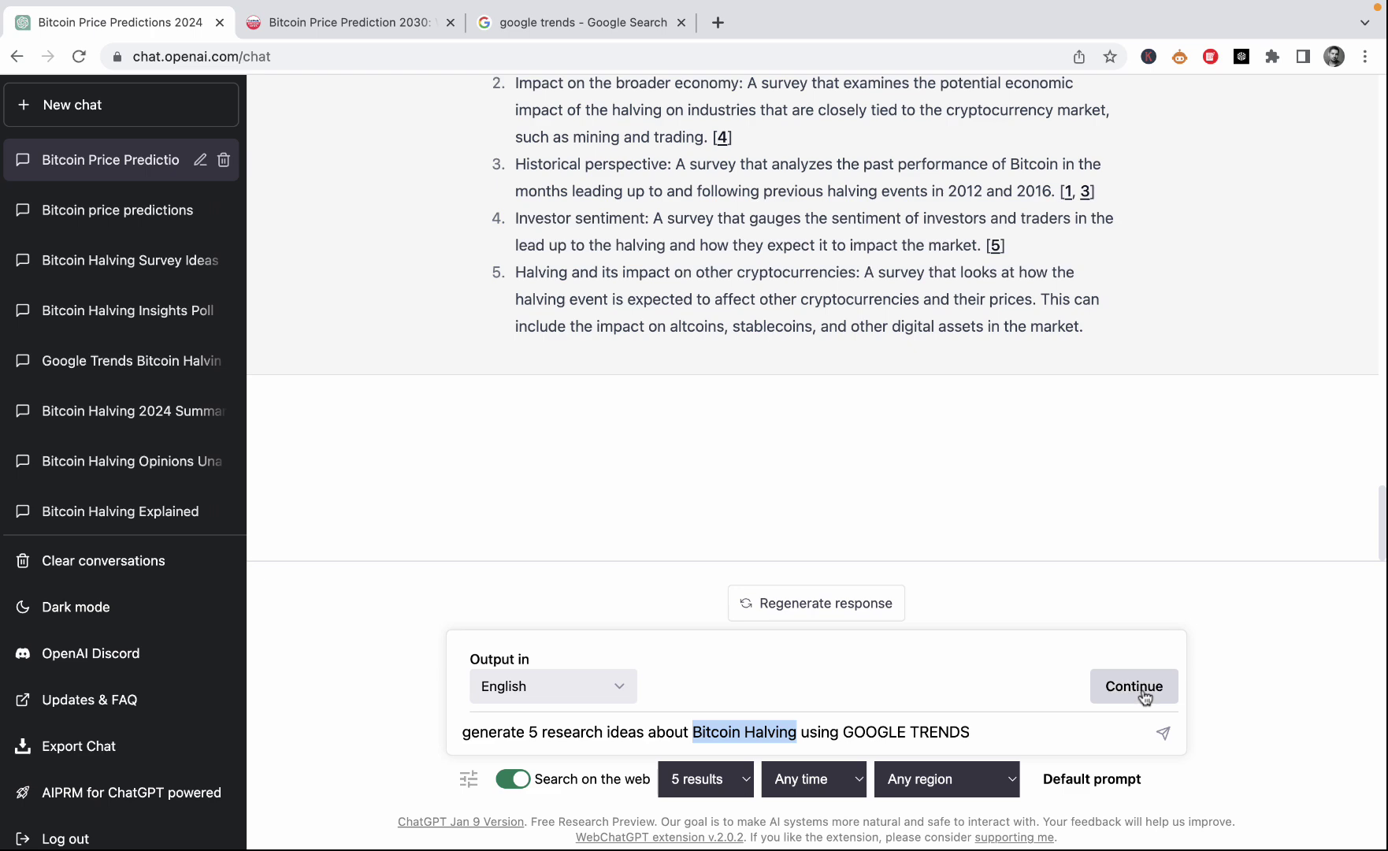
pyautogui.press('Return')
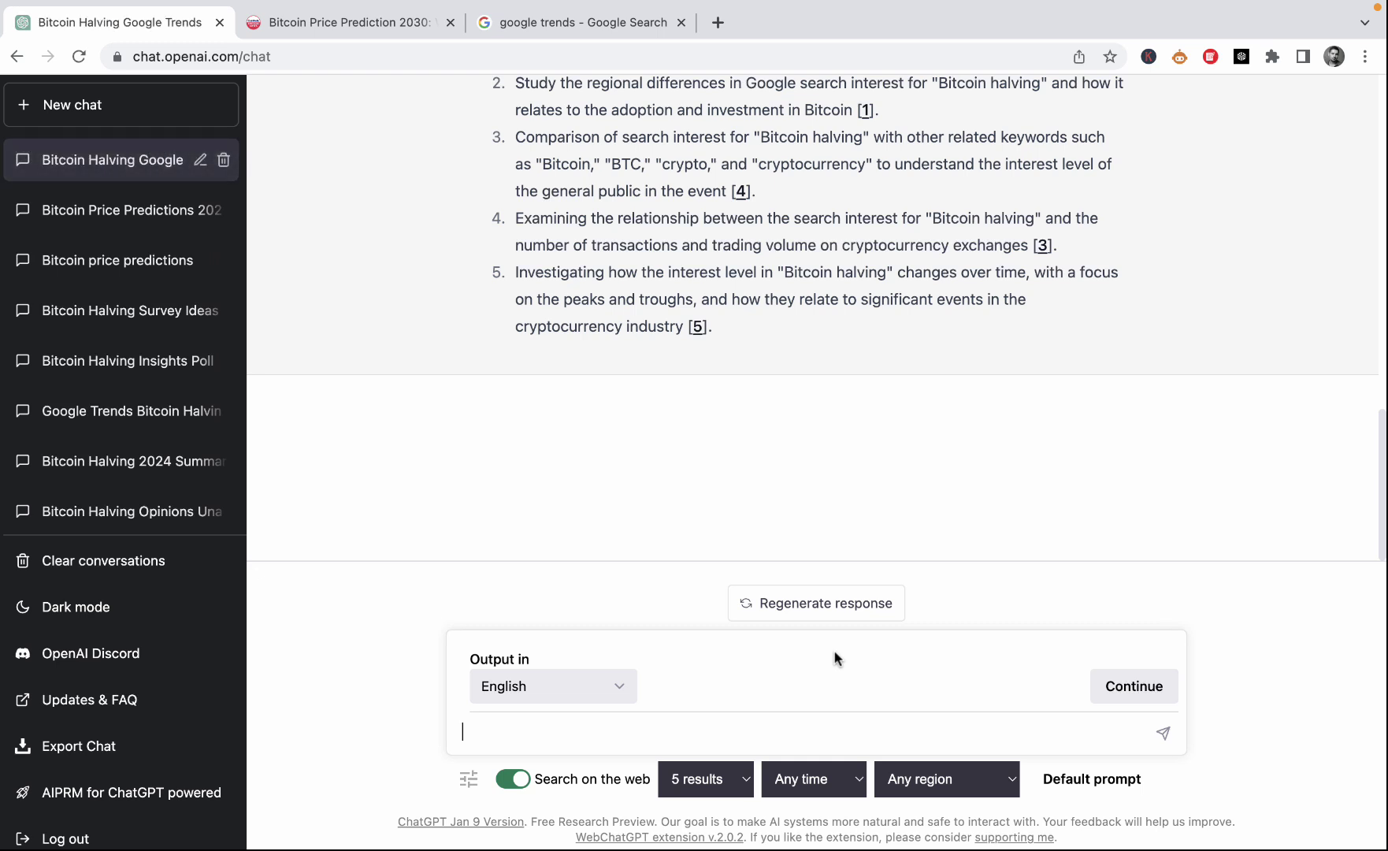
# Select the fifth research idea's text, then search Google Trends for 'bitcoin price'.
pyautogui.tripleClick(747, 329)
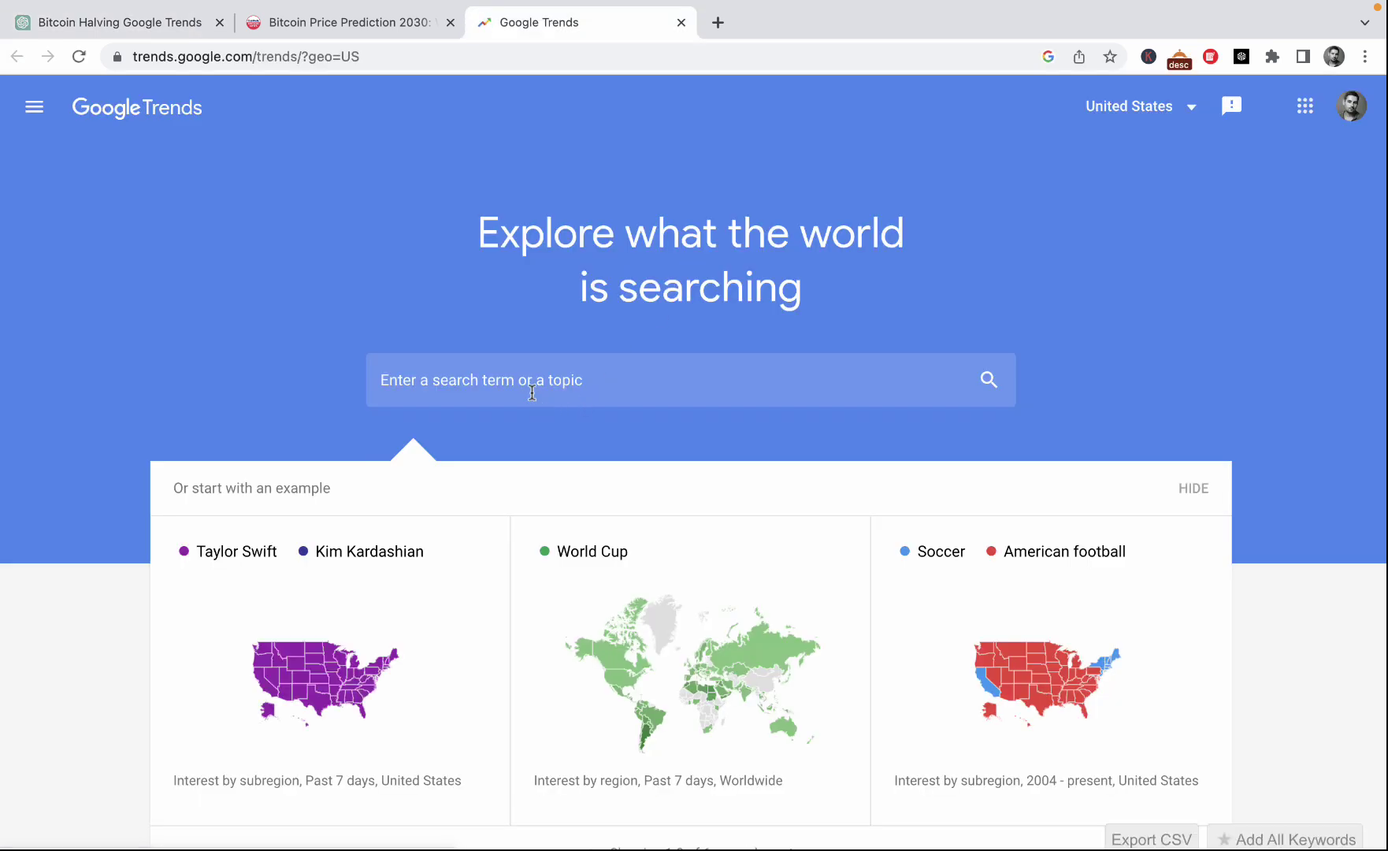
pyautogui.click(529, 388)
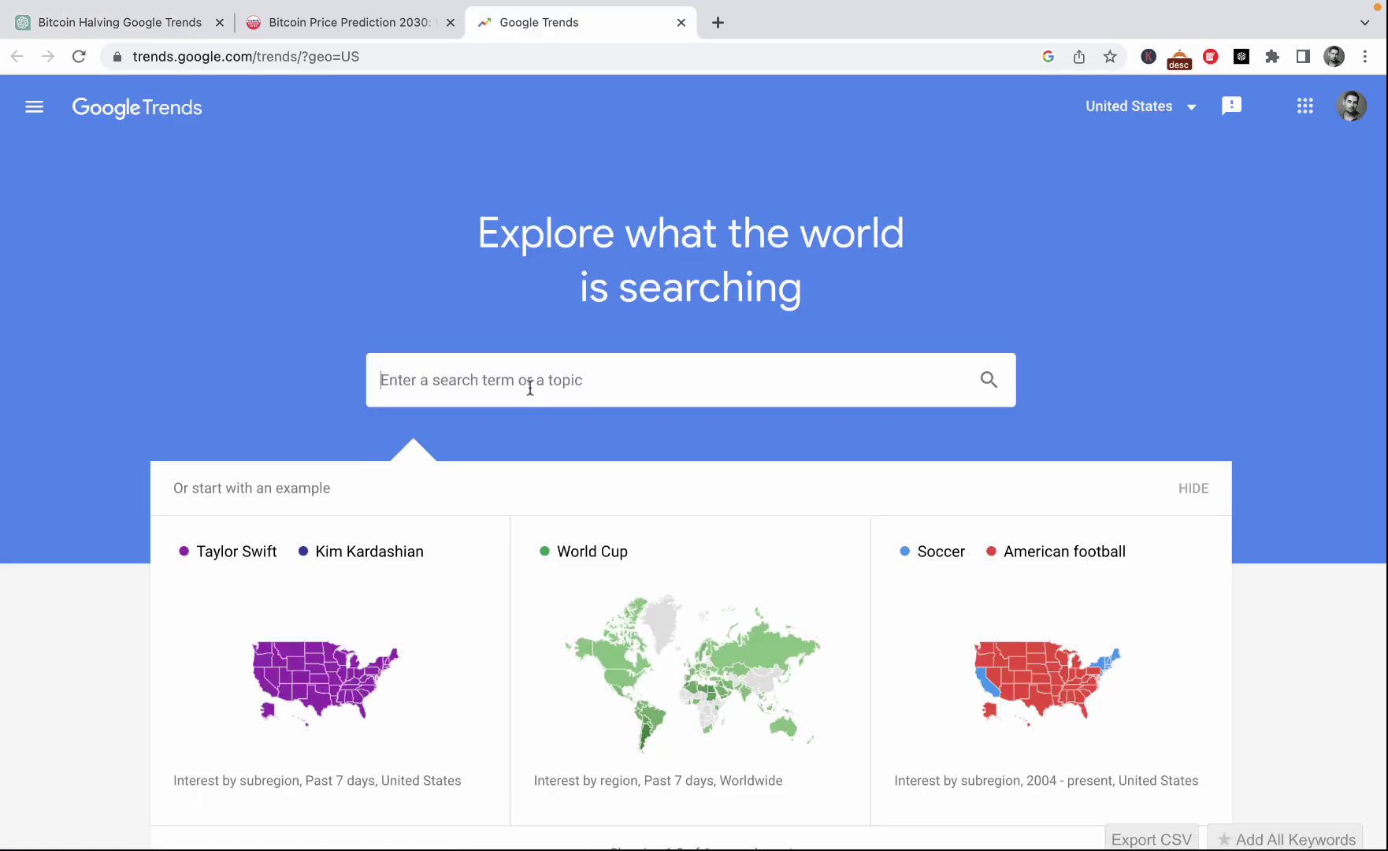
pyautogui.write('bitcoin ')
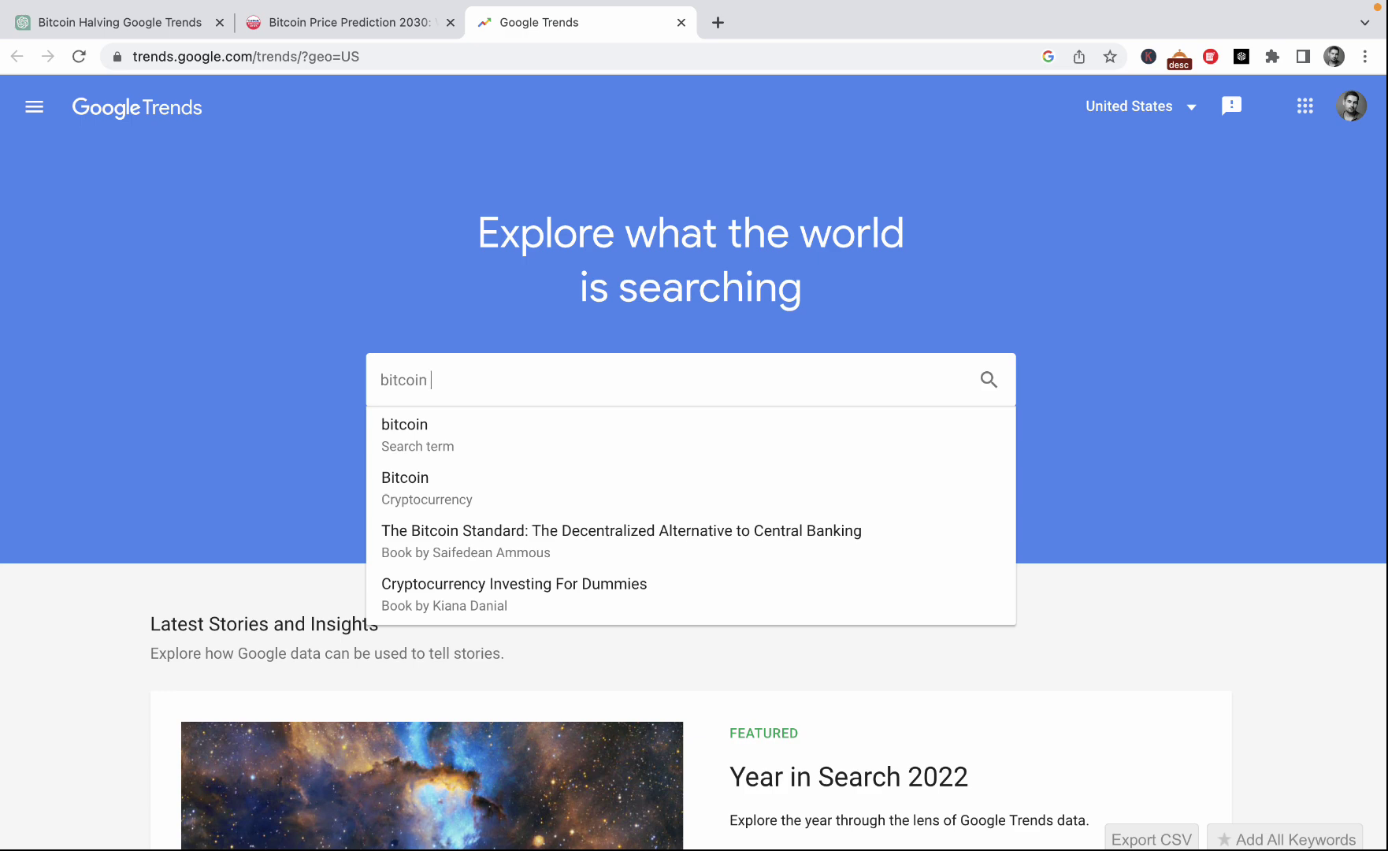
pyautogui.write('price')
pyautogui.press('Return')
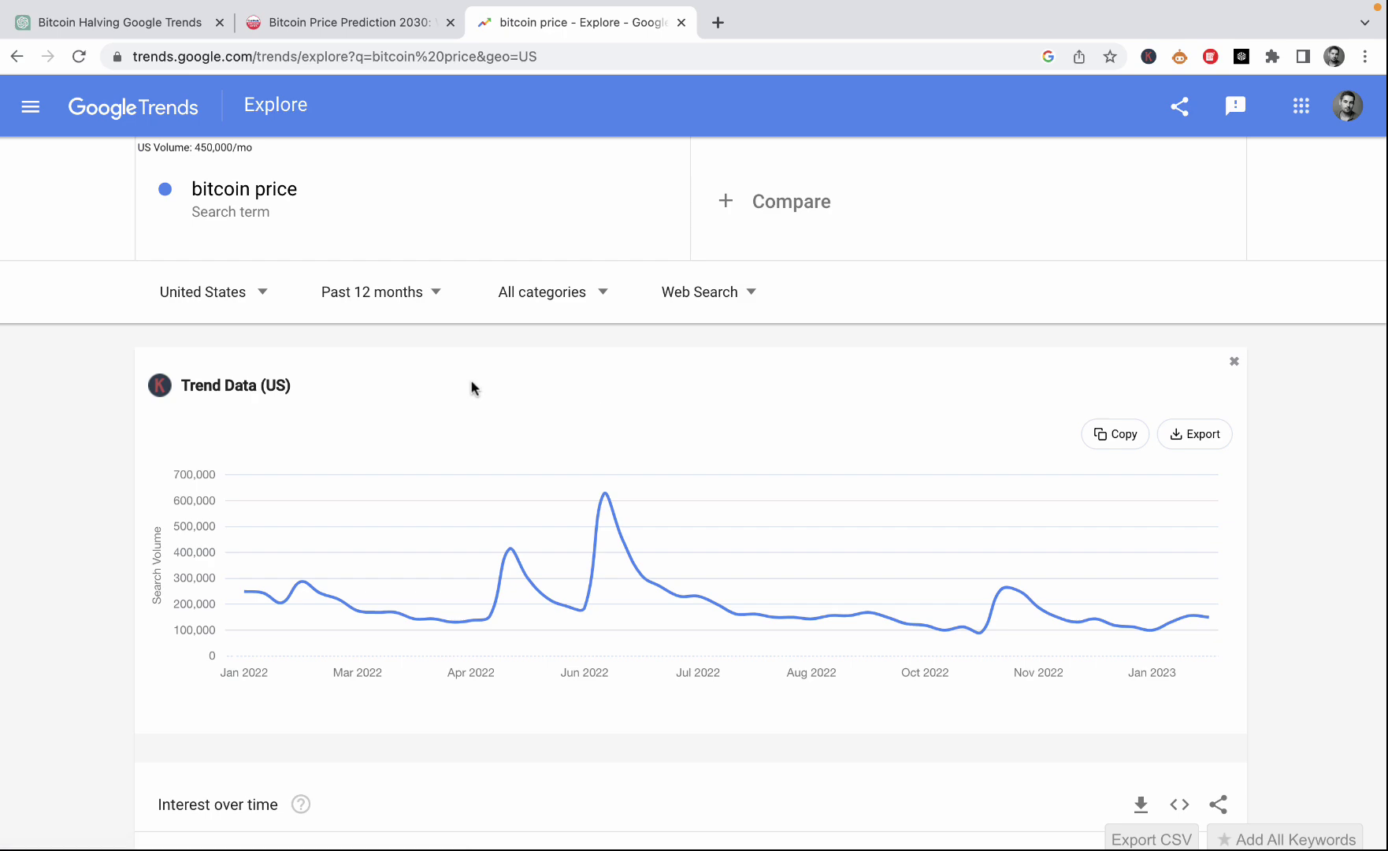
# Review US search interest for 'bitcoin price' over 12 months, keeping the Web Search filter.
pyautogui.scroll(-5, 319, 516)
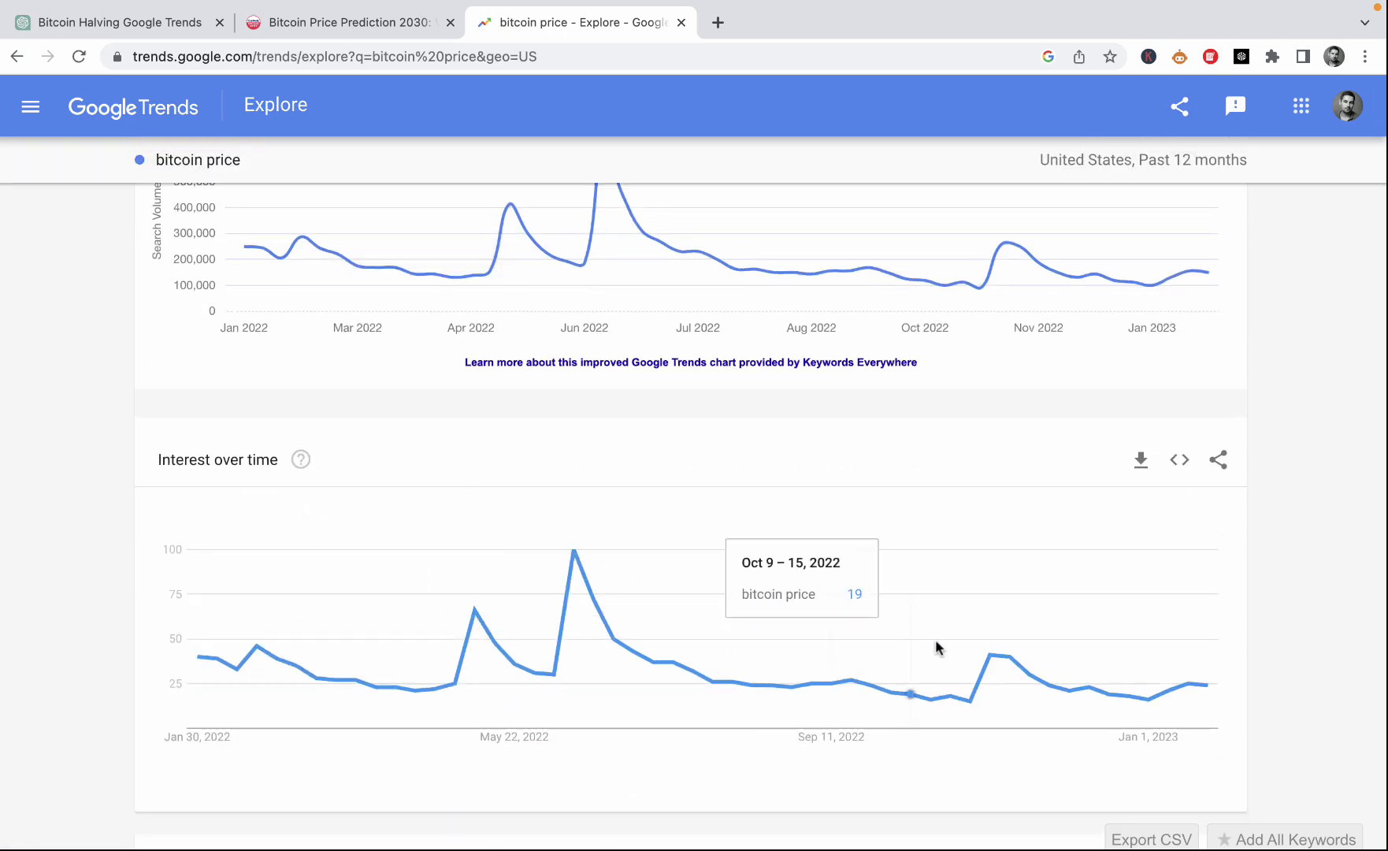
pyautogui.scroll(-6, 934, 632)
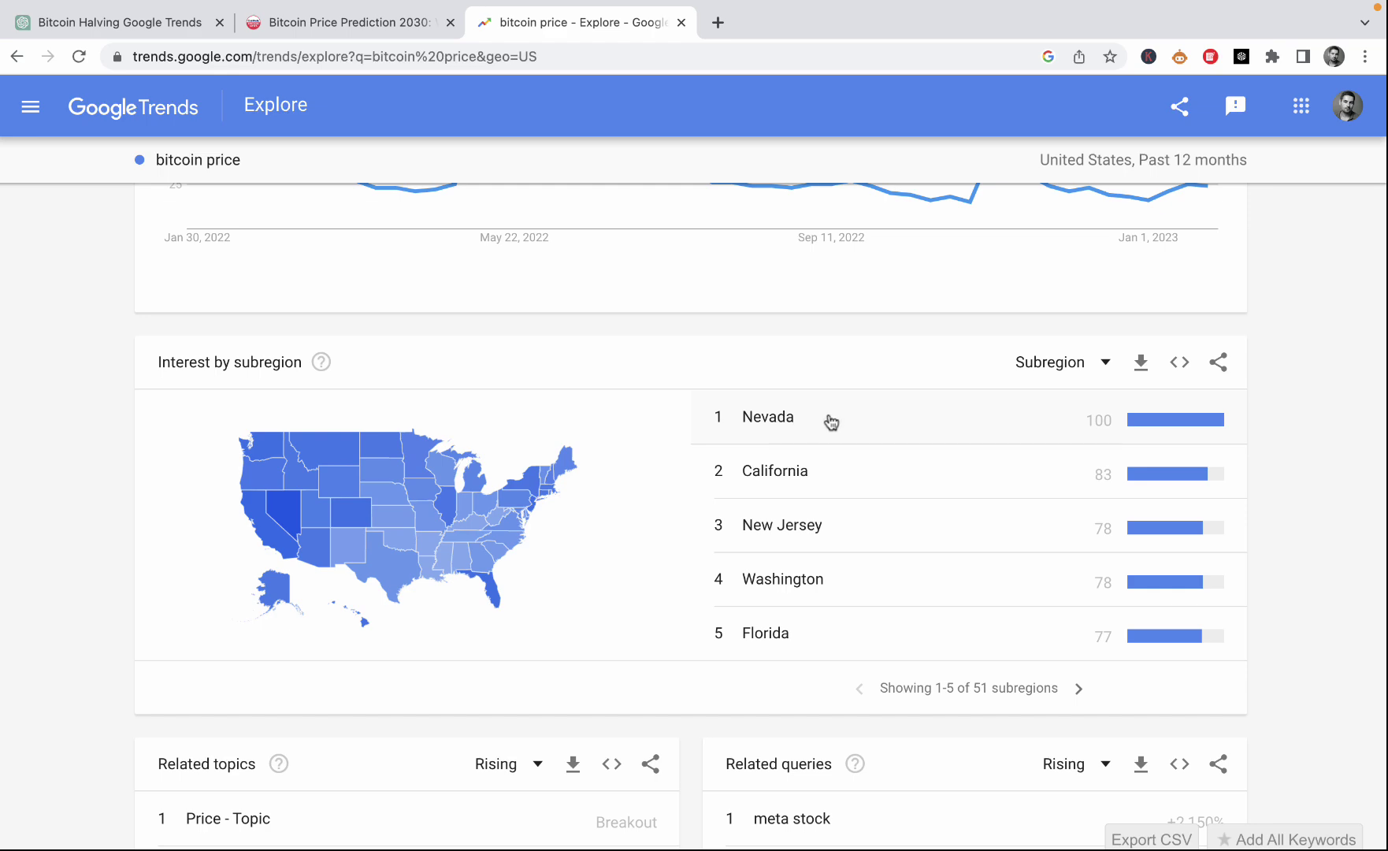
pyautogui.scroll(-3, 846, 489)
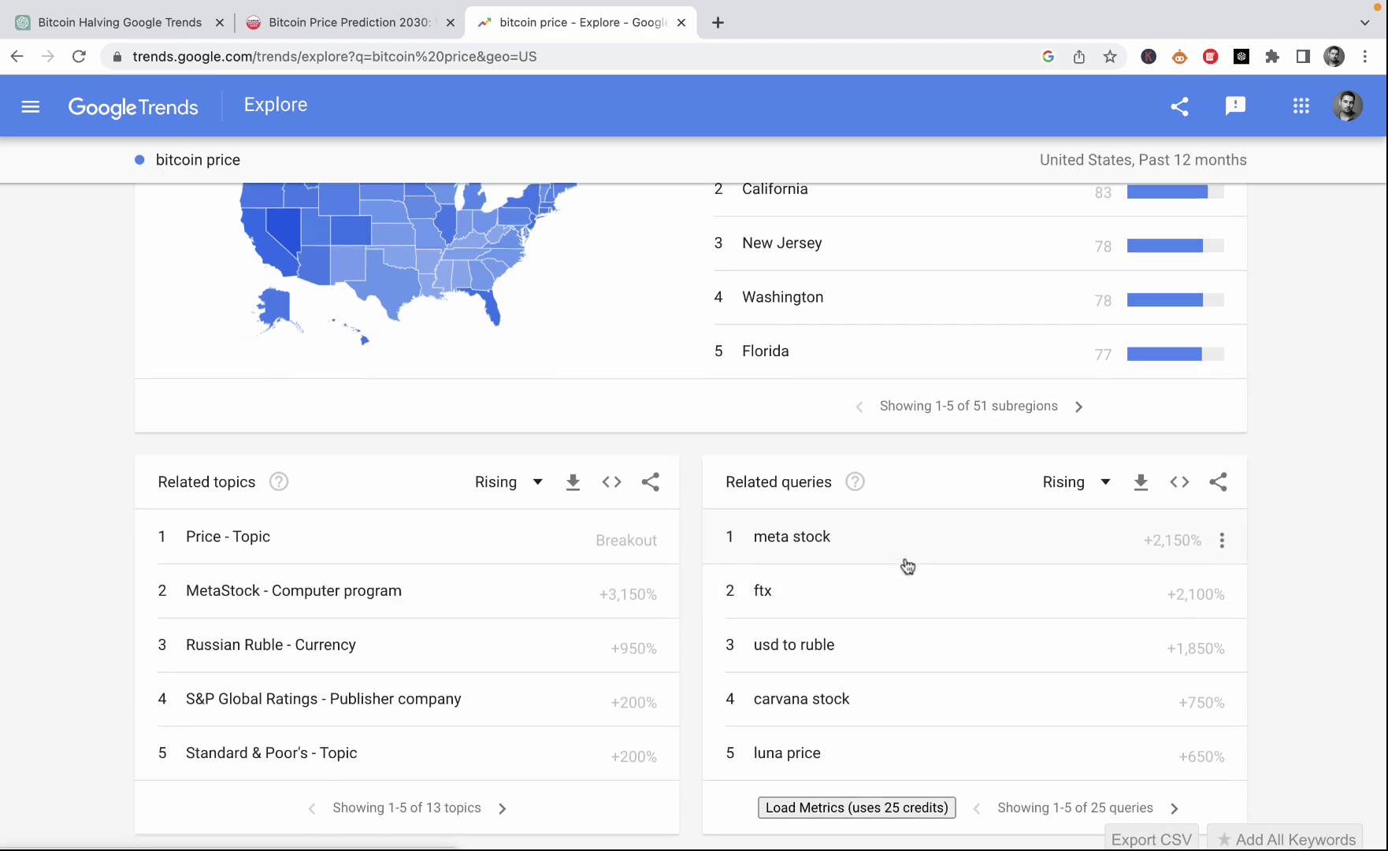
pyautogui.scroll(-1, 905, 566)
pyautogui.scroll(5, 908, 566)
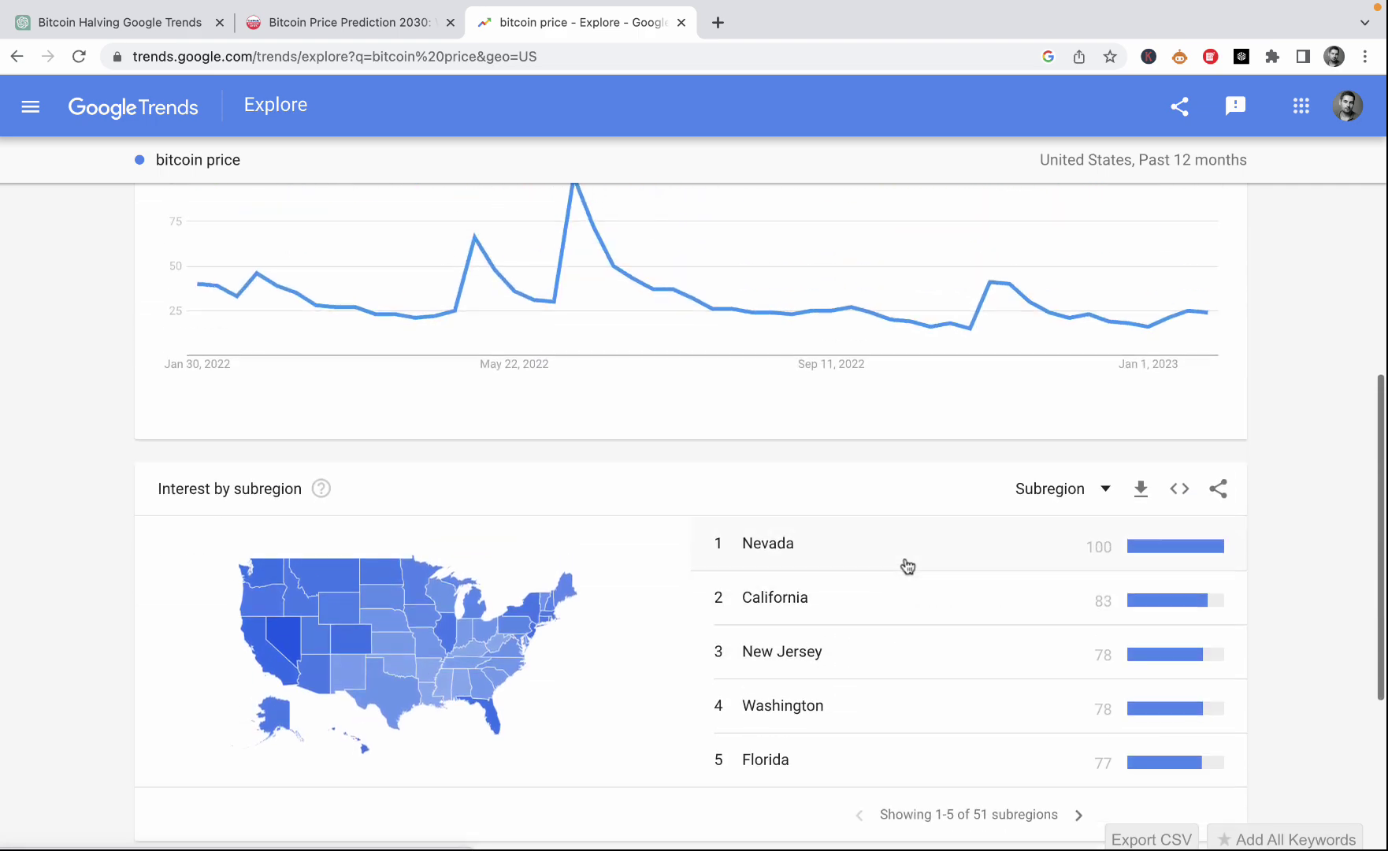
pyautogui.scroll(8, 843, 704)
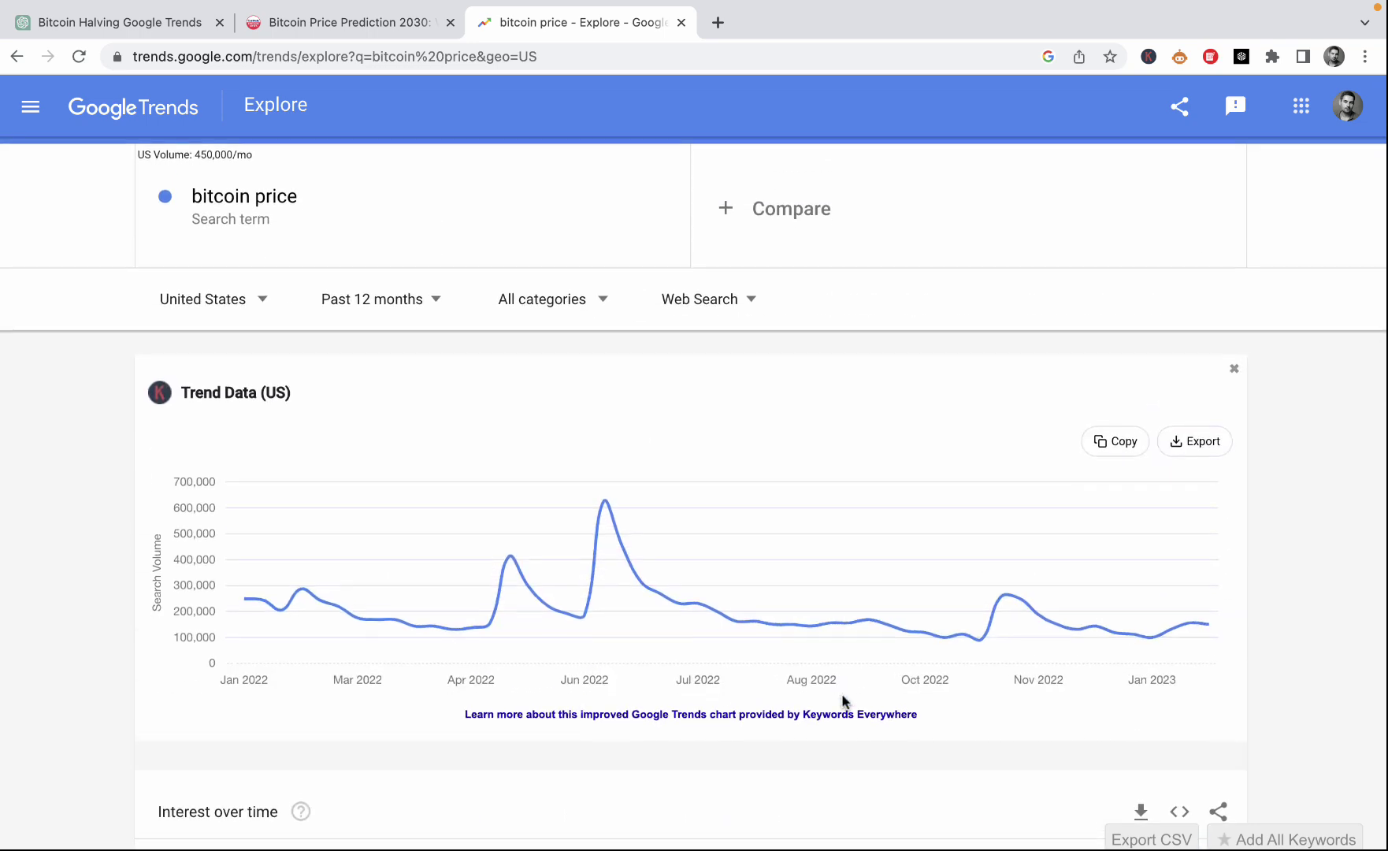
pyautogui.scroll(-1, 788, 535)
pyautogui.click(741, 300)
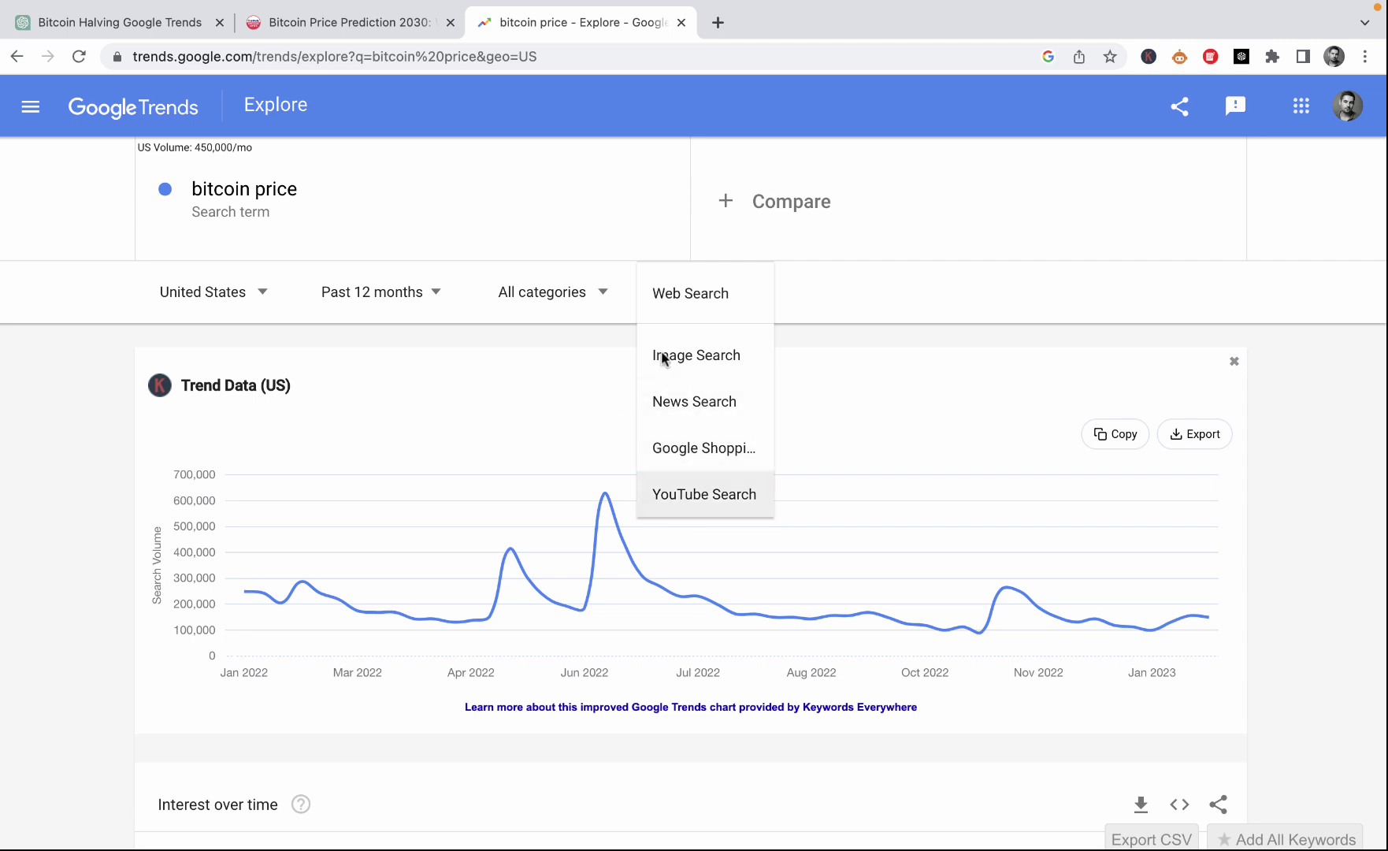
pyautogui.click(1306, 471)
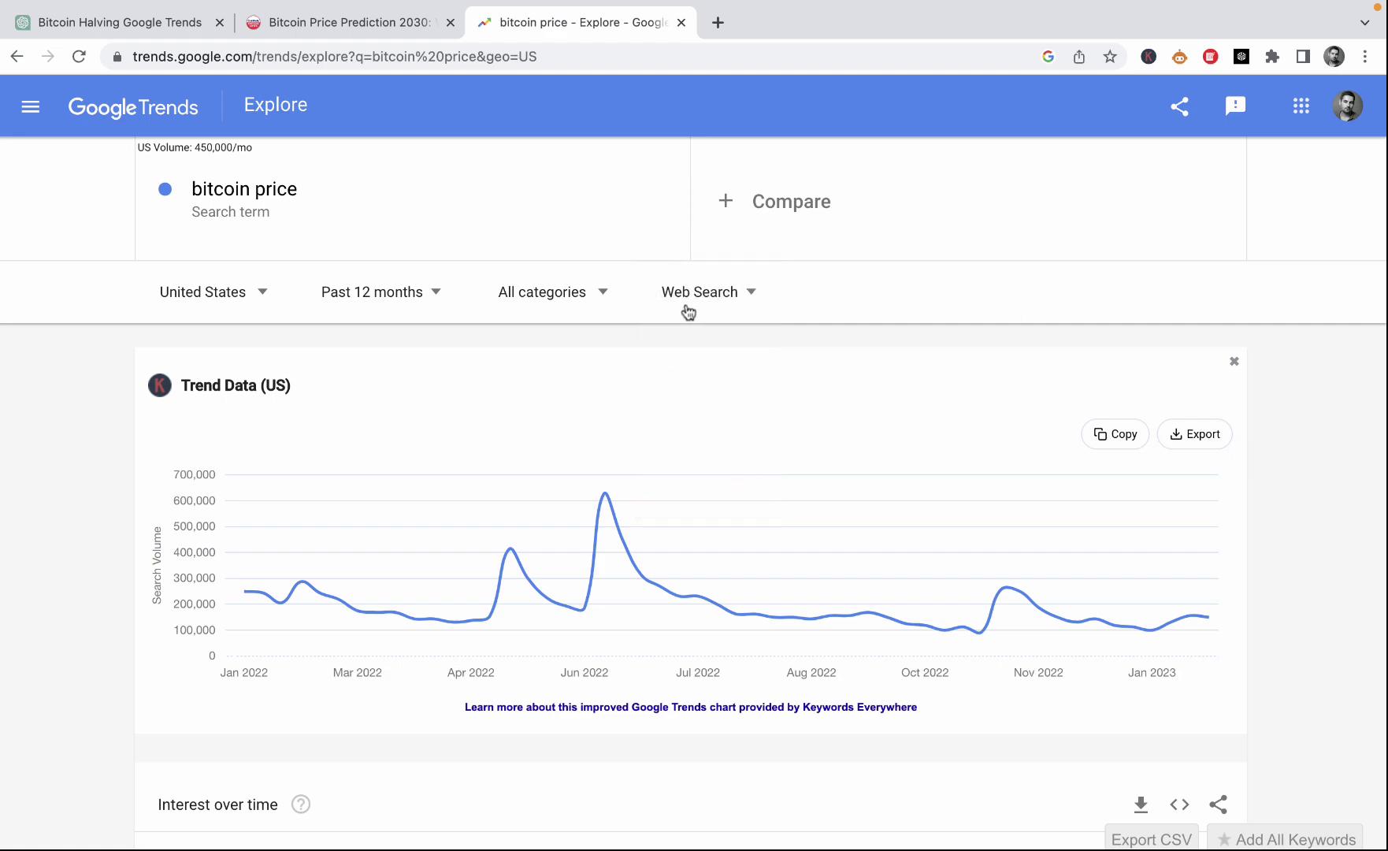